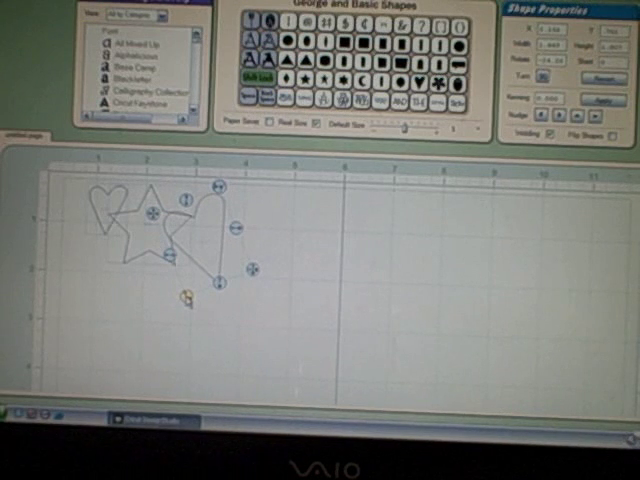
# Select the small heart on the left and tilt it to an angle
pyautogui.click(104, 232)
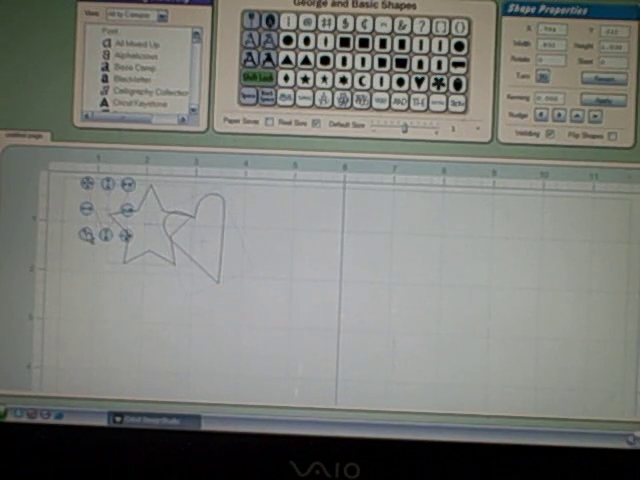
pyautogui.moveTo(86, 234); pyautogui.dragTo(73, 219)
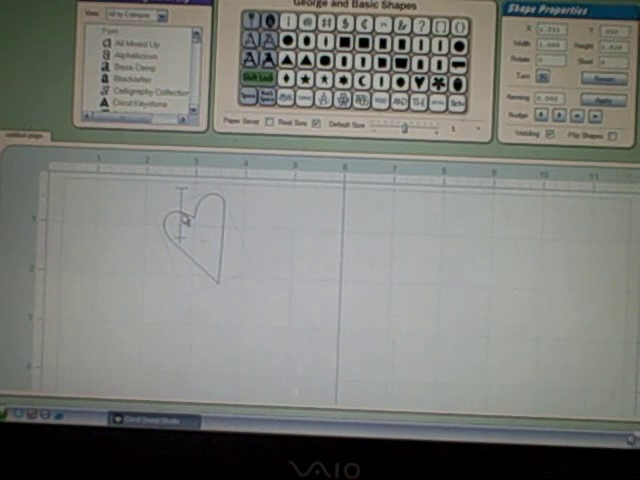
# Delete the tall heart, add a star and second heart, then enlarge and straighten the group
pyautogui.click(185, 220)
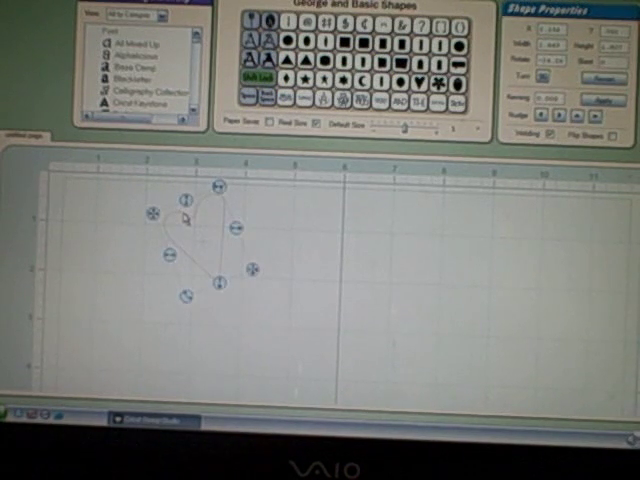
pyautogui.press('Delete')
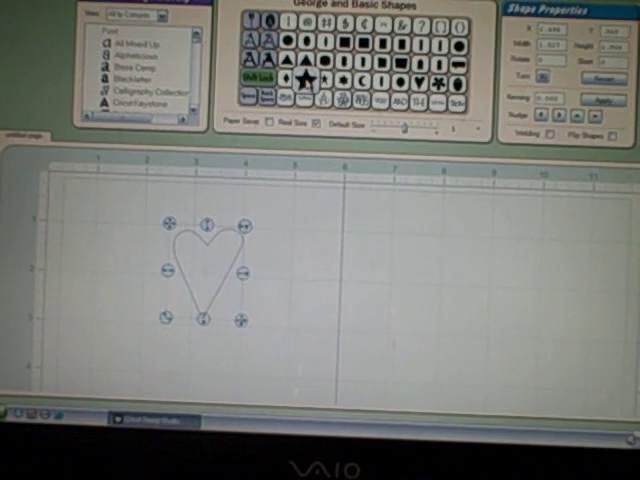
pyautogui.click(305, 78)
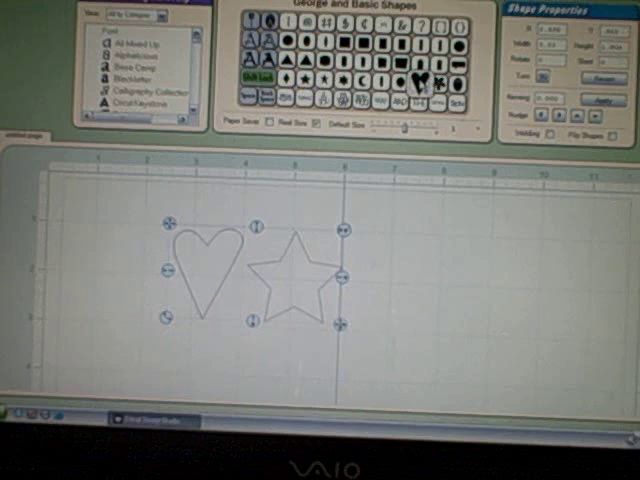
pyautogui.click(420, 80)
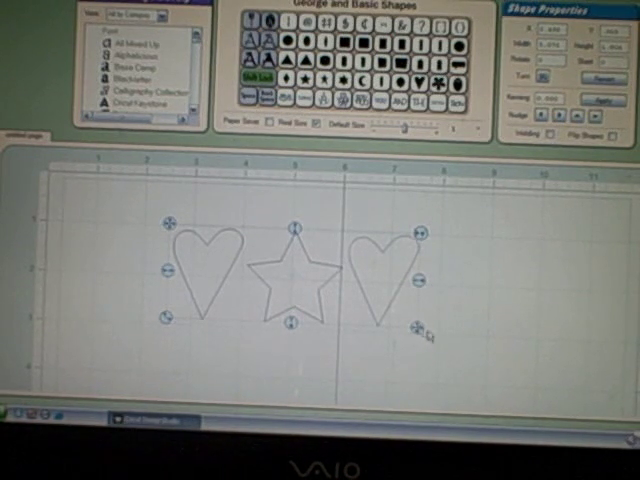
pyautogui.moveTo(417, 327); pyautogui.dragTo(537, 375)
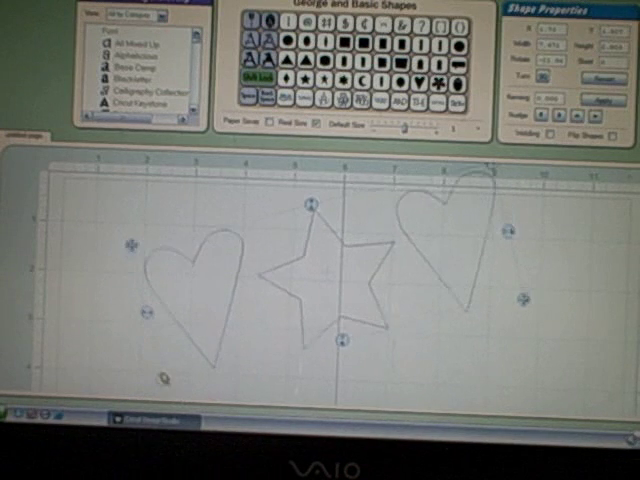
pyautogui.moveTo(150, 358); pyautogui.dragTo(146, 341)
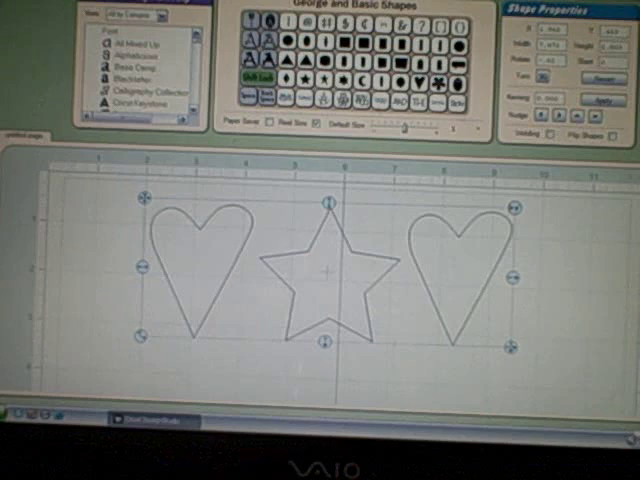
pyautogui.moveTo(327, 270); pyautogui.dragTo(327, 355)
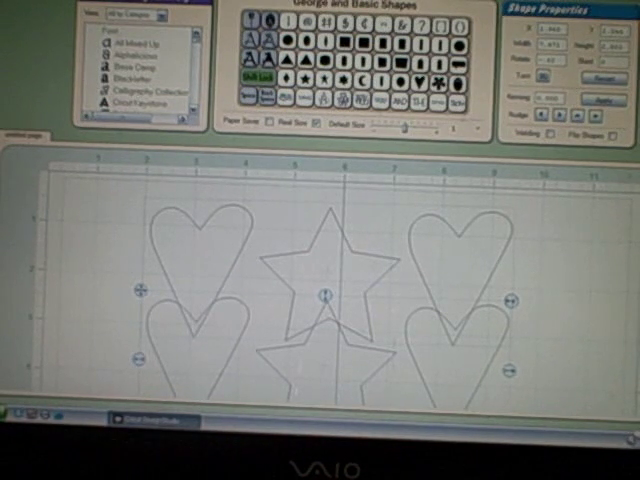
pyautogui.press('Up')
pyautogui.press('Up')
pyautogui.press('Up')
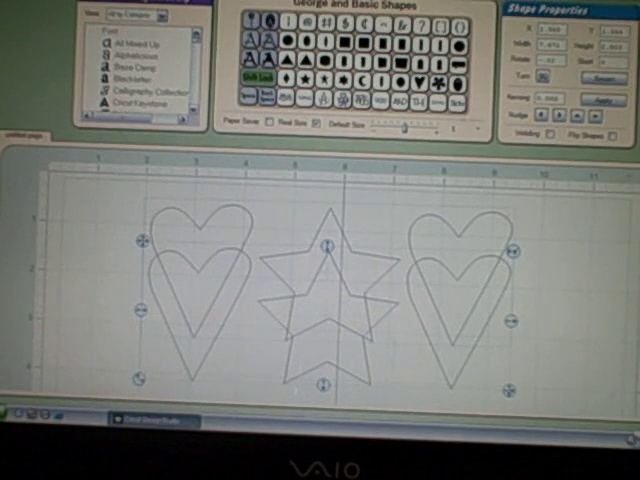
pyautogui.press('Delete')
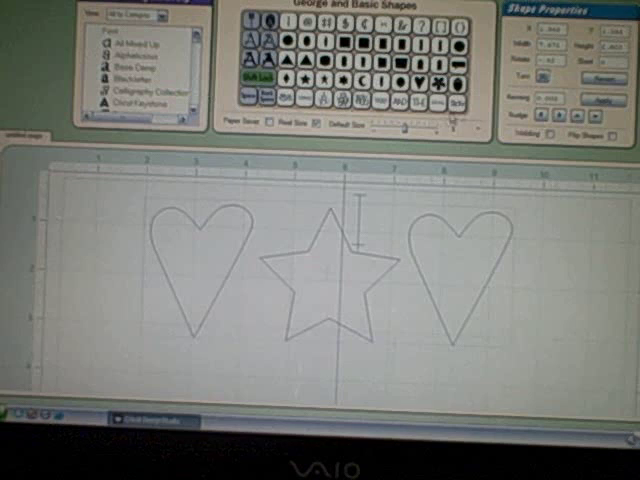
# Weld the three shapes and nudge the star and right heart several steps left
pyautogui.click(248, 218)
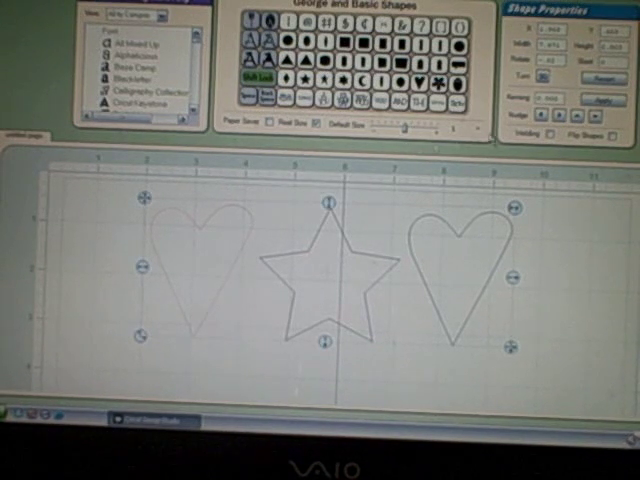
pyautogui.click(549, 134)
pyautogui.click(348, 243)
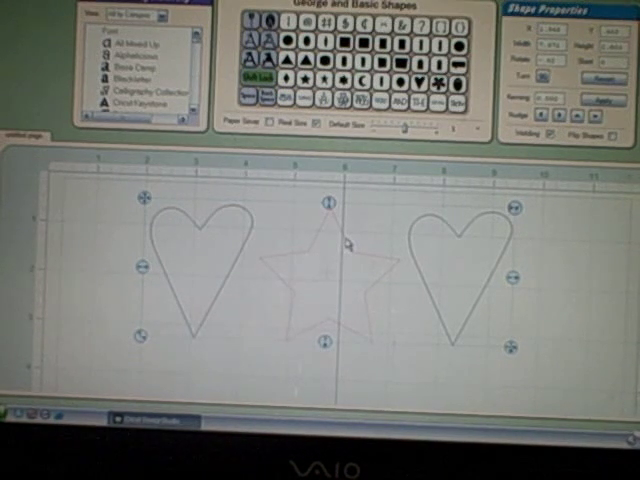
pyautogui.press('Left')
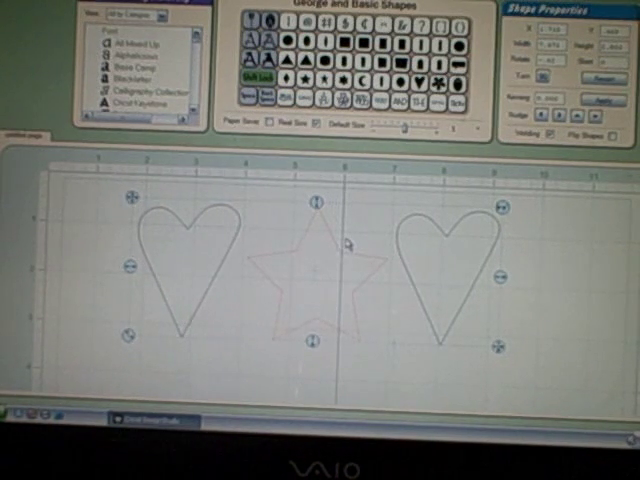
pyautogui.press('Right')
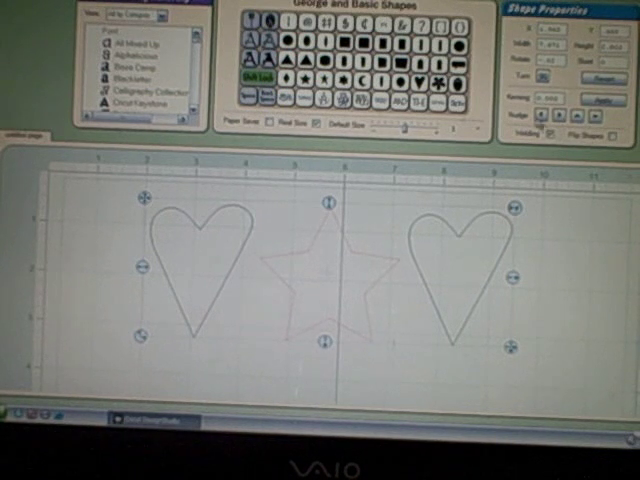
pyautogui.press('Left')
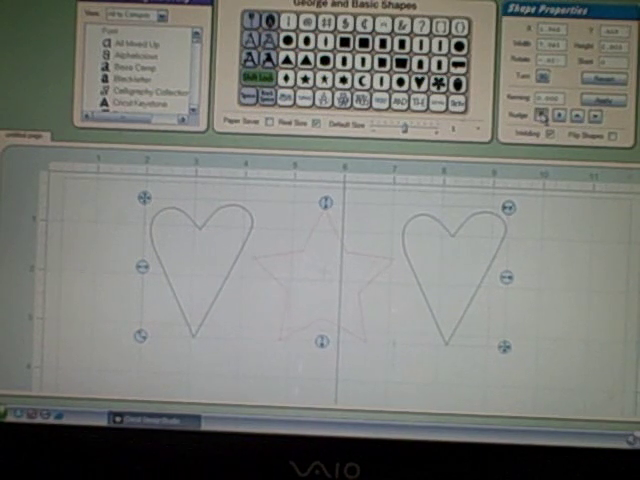
pyautogui.press('Left')
pyautogui.press('Left')
pyautogui.press('Left')
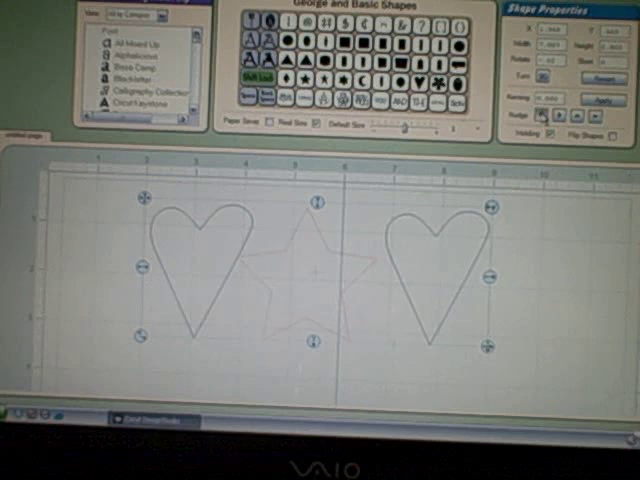
pyautogui.press('Left')
pyautogui.press('Left')
pyautogui.press('Left')
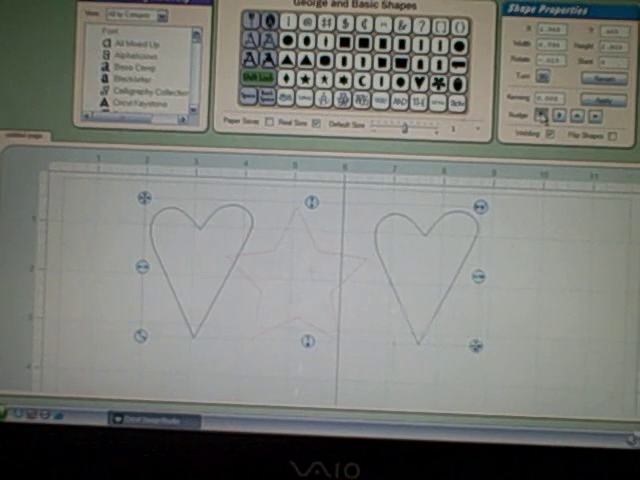
pyautogui.press('Left')
pyautogui.press('Left')
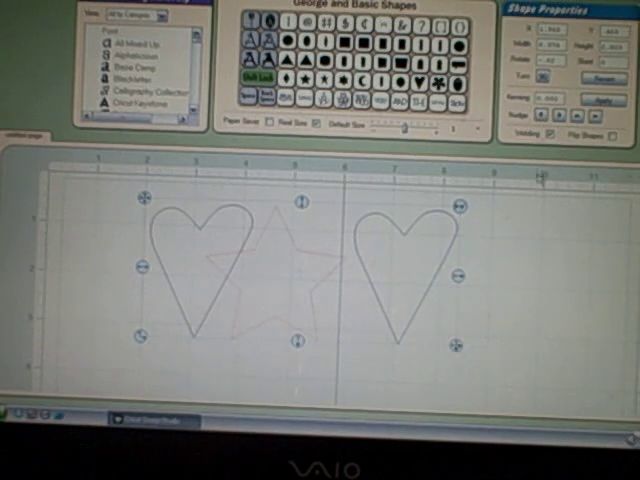
# Nudge the right-hand heart three steps left toward the star
pyautogui.click(445, 218)
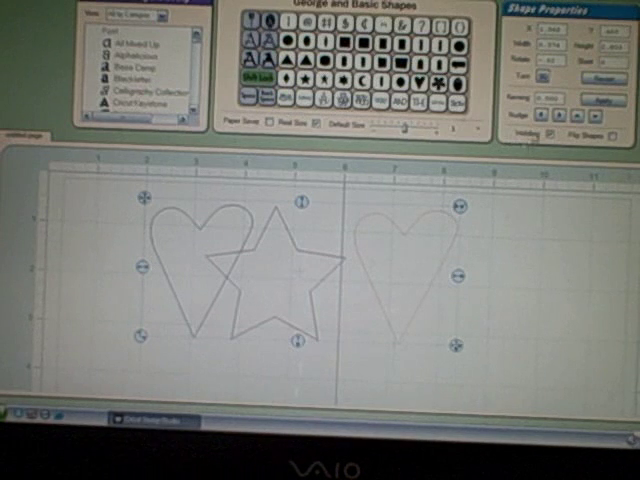
pyautogui.press('Left')
pyautogui.press('Left')
pyautogui.press('Left')
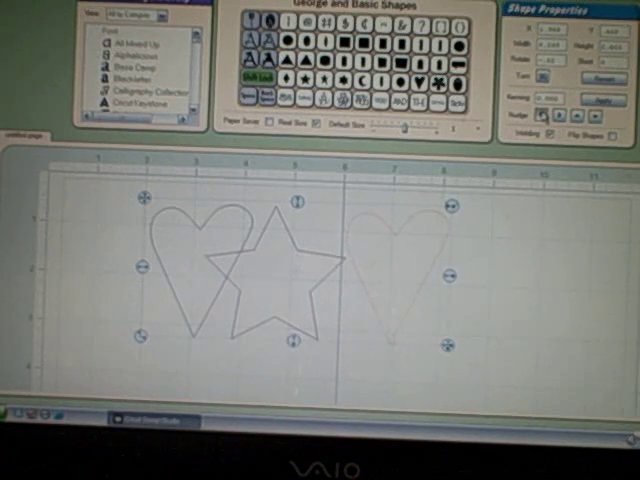
pyautogui.press('Left')
pyautogui.press('Left')
pyautogui.press('Left')
pyautogui.press('Left')
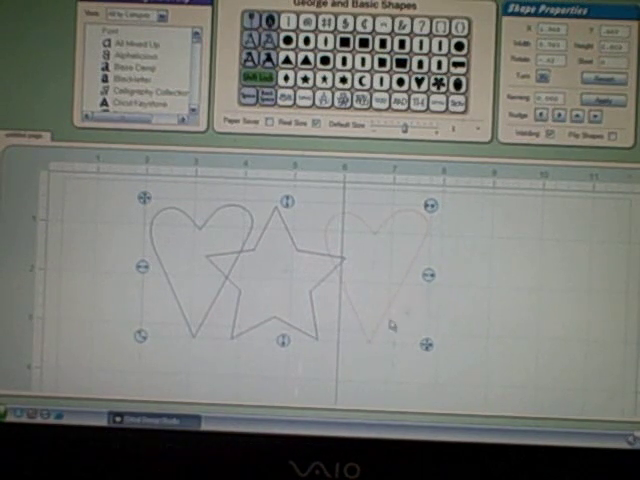
pyautogui.press('Left')
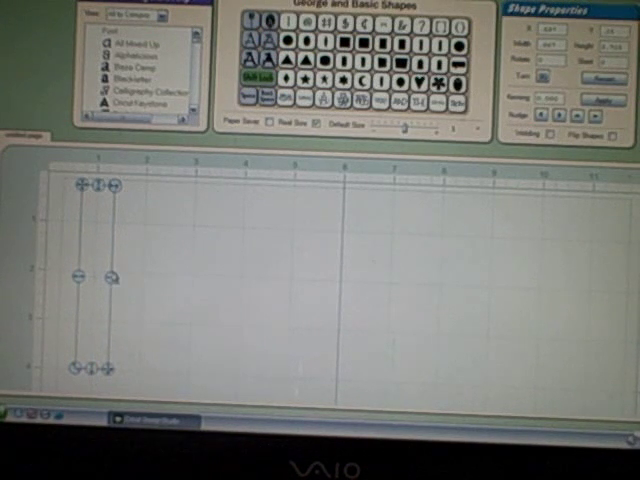
# Widen the new rectangle and move it down along the mat's left side
pyautogui.moveTo(112, 278); pyautogui.dragTo(163, 280)
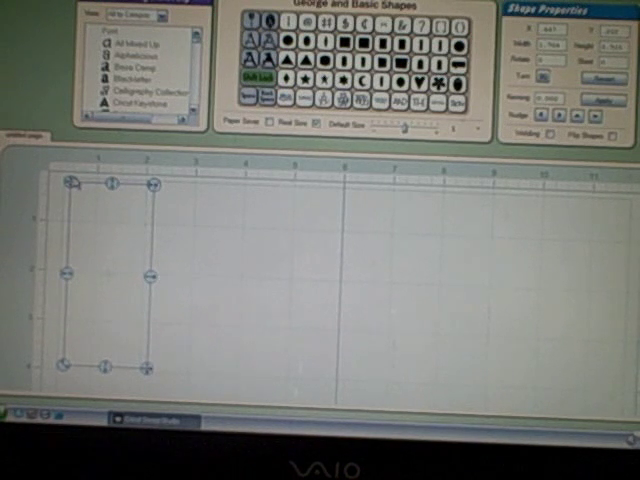
pyautogui.moveTo(70, 183); pyautogui.dragTo(70, 270)
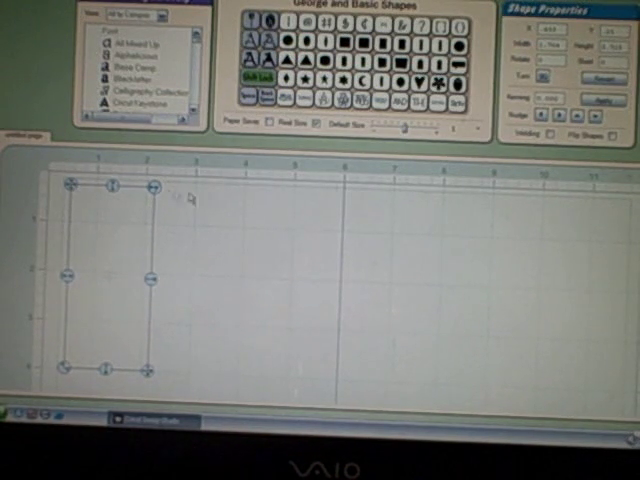
# Enable Welding, then place the heart across the rectangle's right edge and tilt it
pyautogui.click(552, 135)
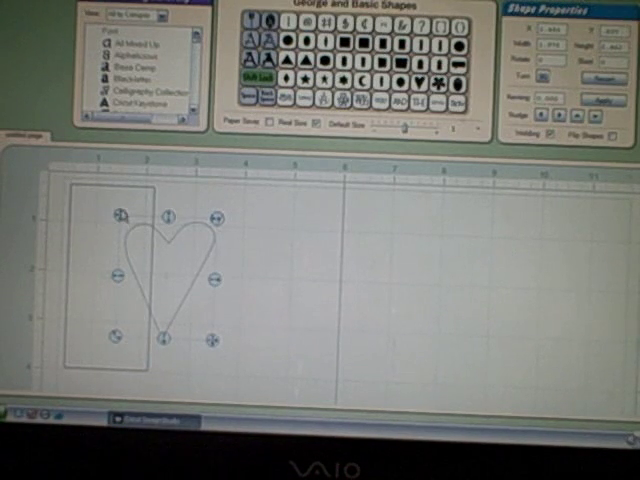
pyautogui.moveTo(121, 214); pyautogui.dragTo(78, 211)
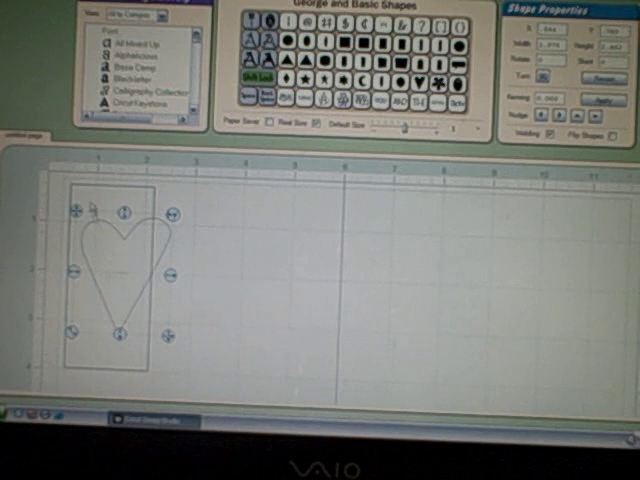
pyautogui.moveTo(84, 212); pyautogui.dragTo(117, 210)
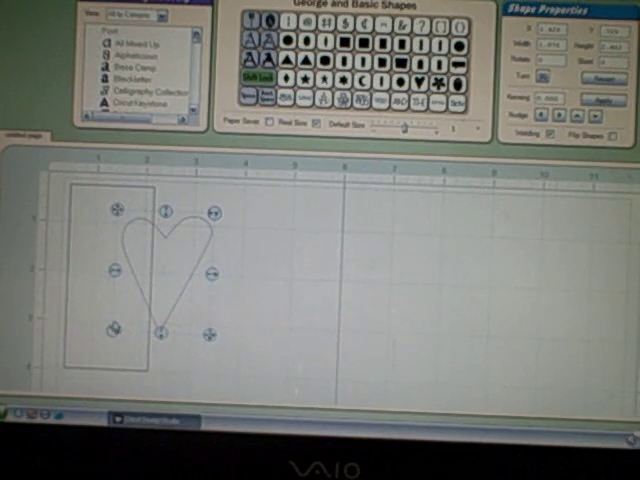
pyautogui.moveTo(110, 330); pyautogui.dragTo(96, 318)
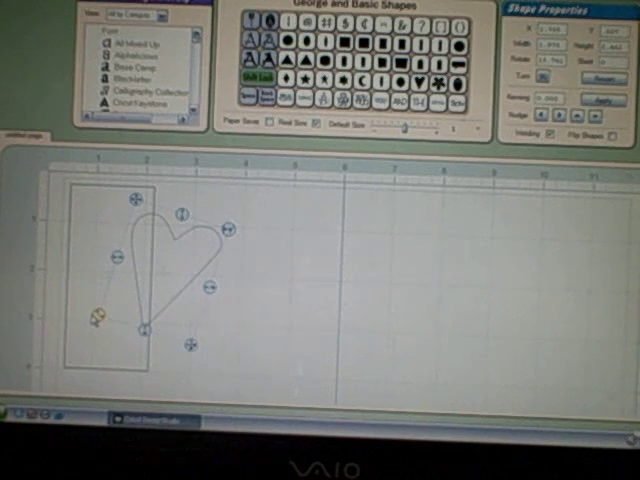
pyautogui.click(305, 232)
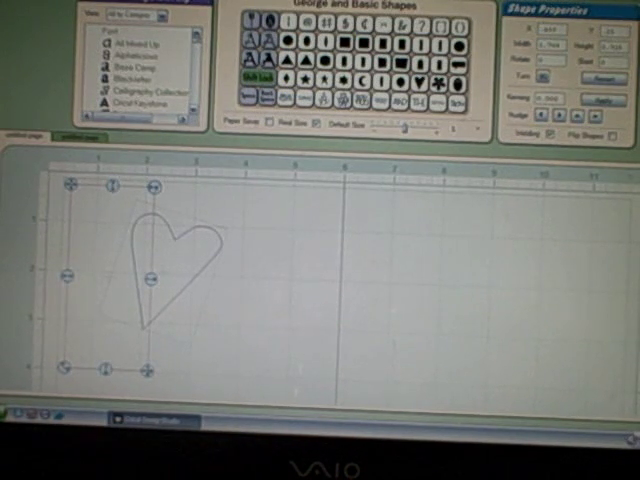
# Paste the tall rectangle and the tilted heart onto the second page
pyautogui.click(72, 137)
pyautogui.hotkey('ctrl', 'v')
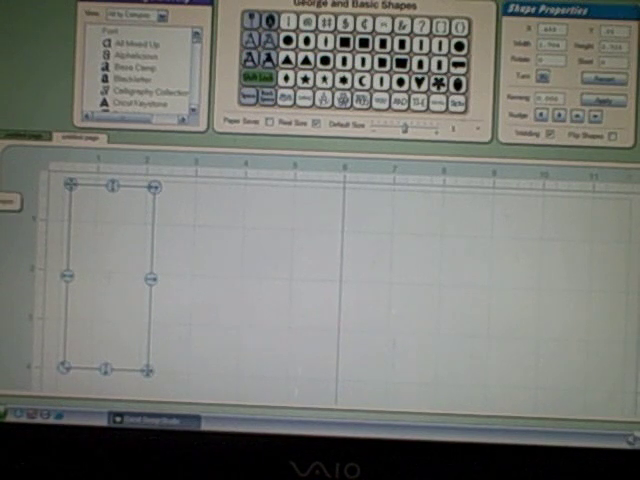
pyautogui.hotkey('ctrl', 'v')
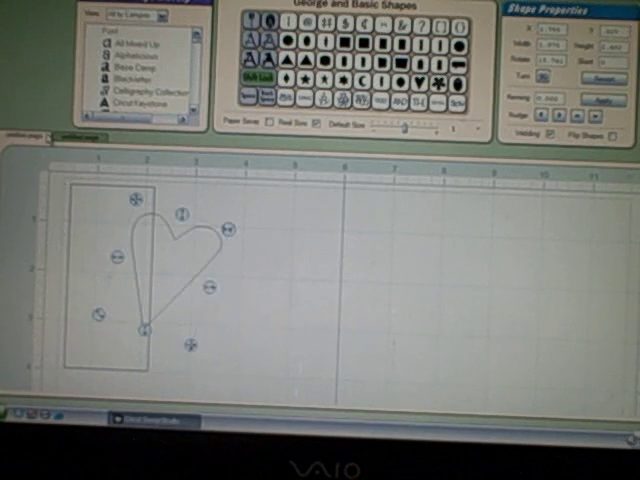
# Overlap the flower onto the tilted heart and the second heart onto the flower
pyautogui.click(250, 287)
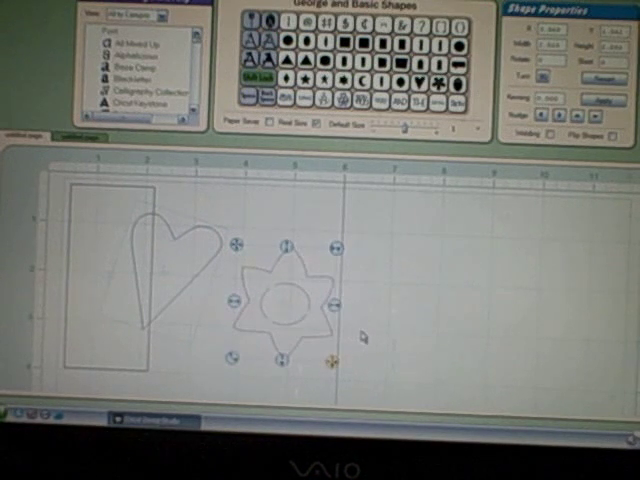
pyautogui.moveTo(236, 245); pyautogui.dragTo(200, 214)
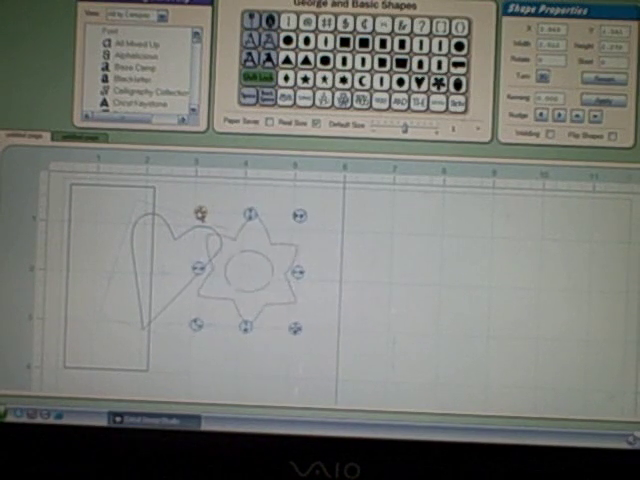
pyautogui.click(342, 295)
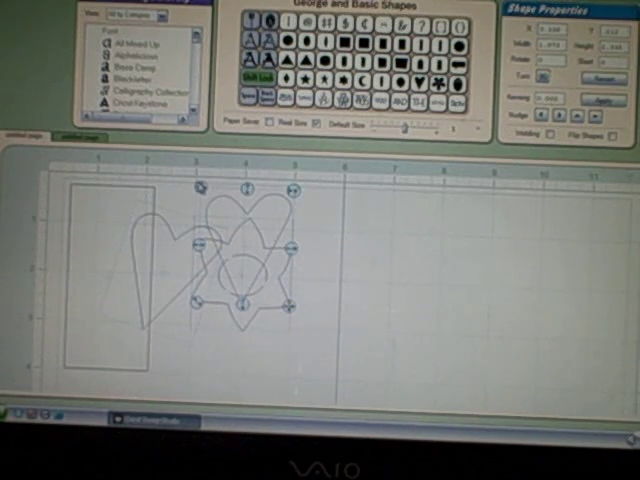
pyautogui.moveTo(245, 245); pyautogui.dragTo(305, 275)
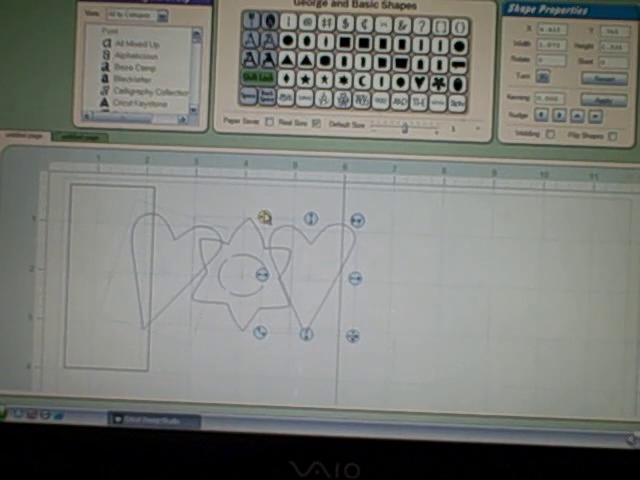
pyautogui.click(380, 235)
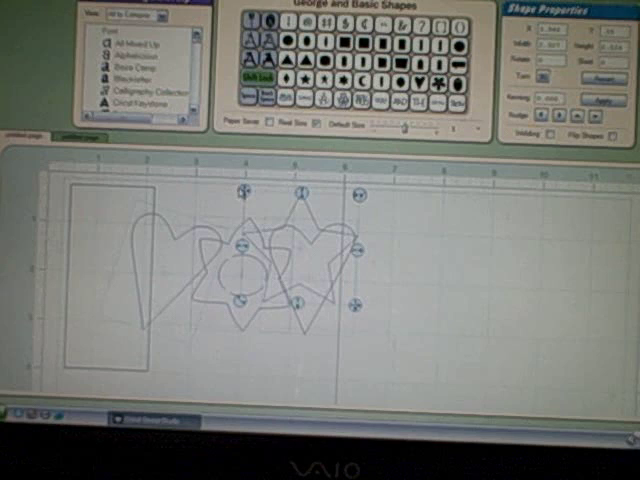
# Drag the star right and down onto the second heart's end, then deselect it
pyautogui.moveTo(300, 250); pyautogui.dragTo(380, 277)
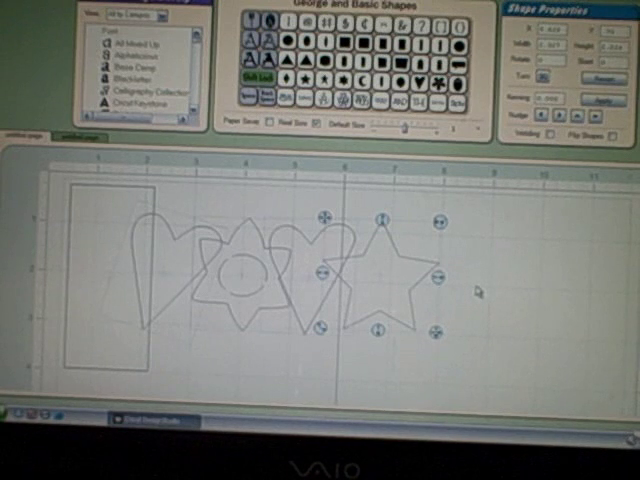
pyautogui.click(478, 291)
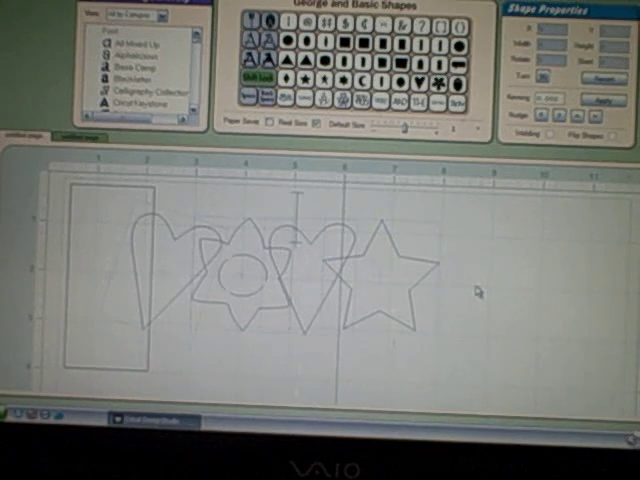